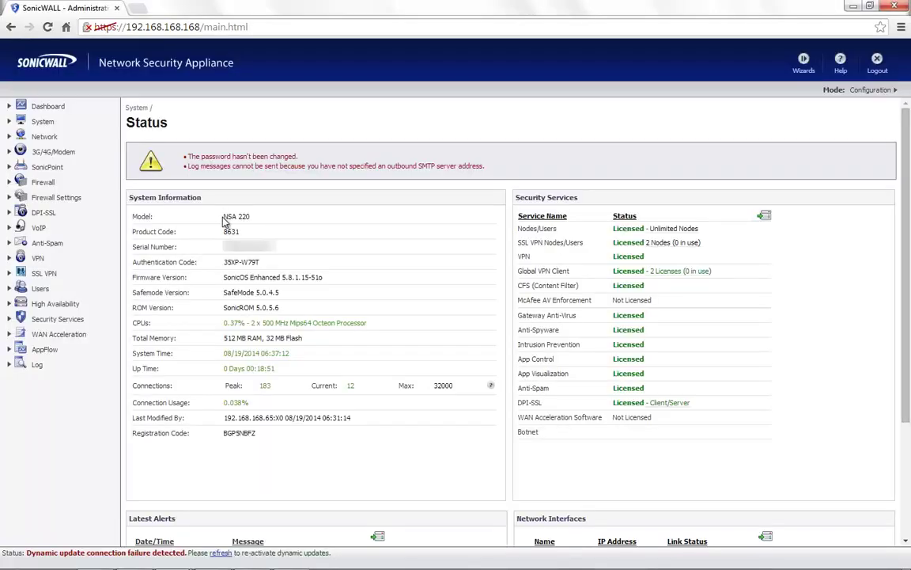
# Note the NSA 220 model and firmware 5.8.1.15-51o, then go to System > Packet Monitor
pyautogui.moveTo(224, 216); pyautogui.dragTo(251, 216)
pyautogui.moveTo(282, 277); pyautogui.dragTo(322, 278)
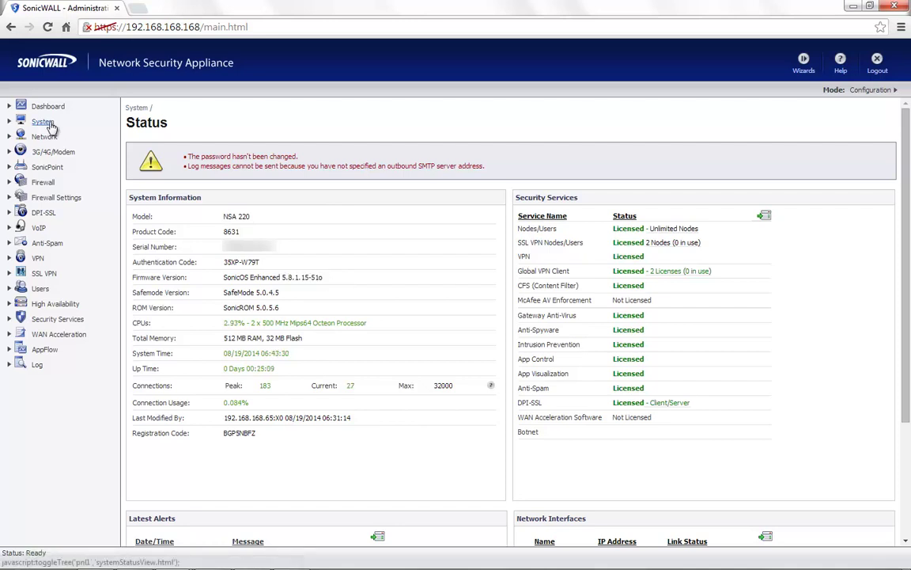
pyautogui.click(44, 122)
pyautogui.click(71, 239)
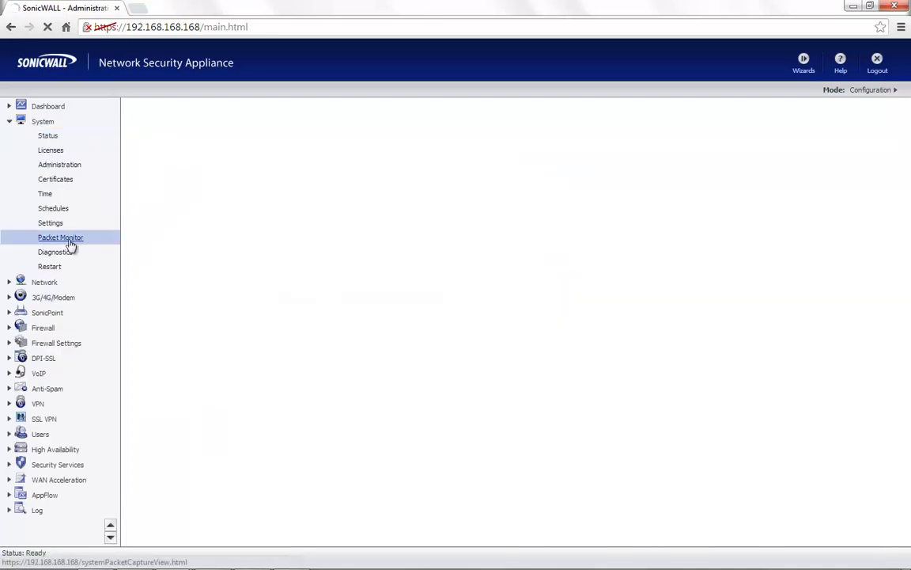
# Limit the packet monitor filter to the ip Ether Type and save the configuration
pyautogui.click(157, 155)
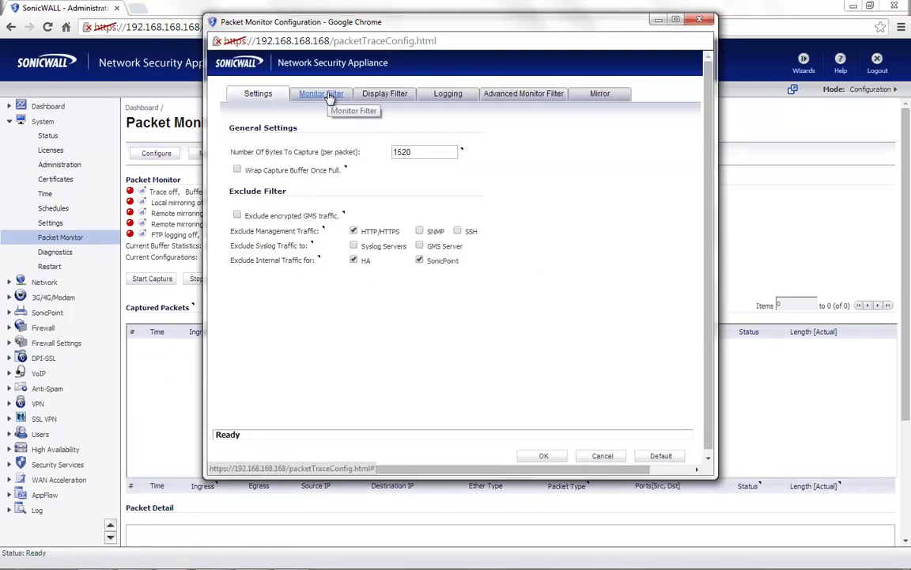
pyautogui.click(324, 94)
pyautogui.click(347, 189)
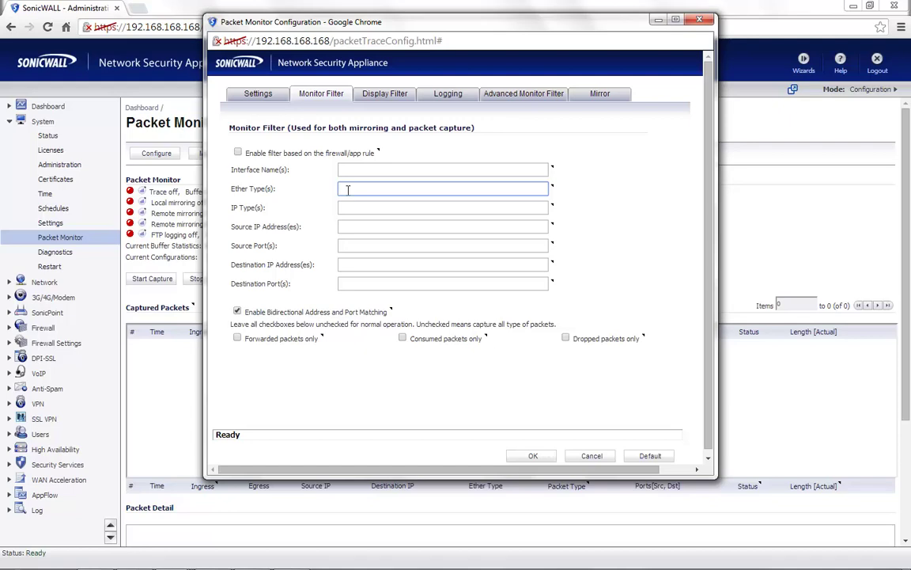
pyautogui.write('ip')
pyautogui.press('Tab')
pyautogui.click(523, 94)
pyautogui.click(533, 456)
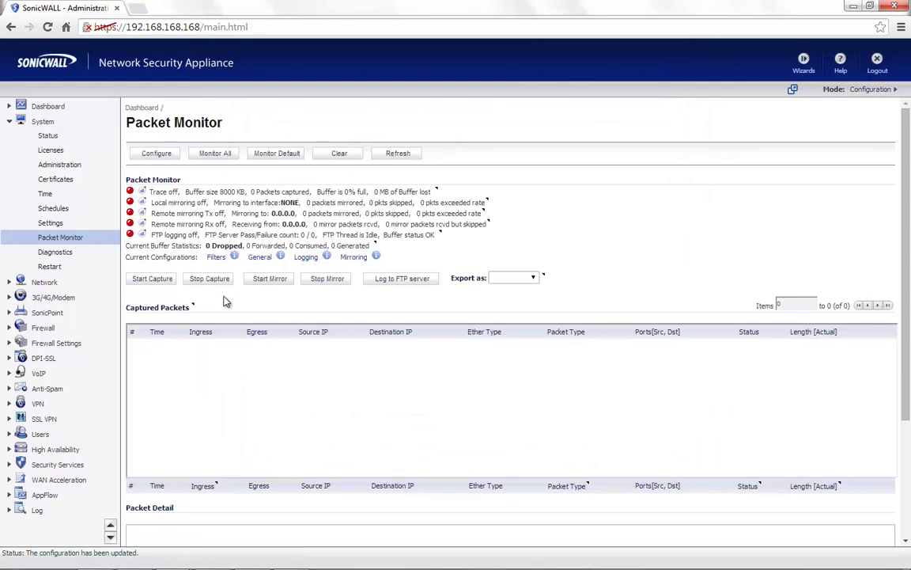
# Start the firewall packet capture and ping sonicwall.com from the Command Prompt
pyautogui.click(147, 280)
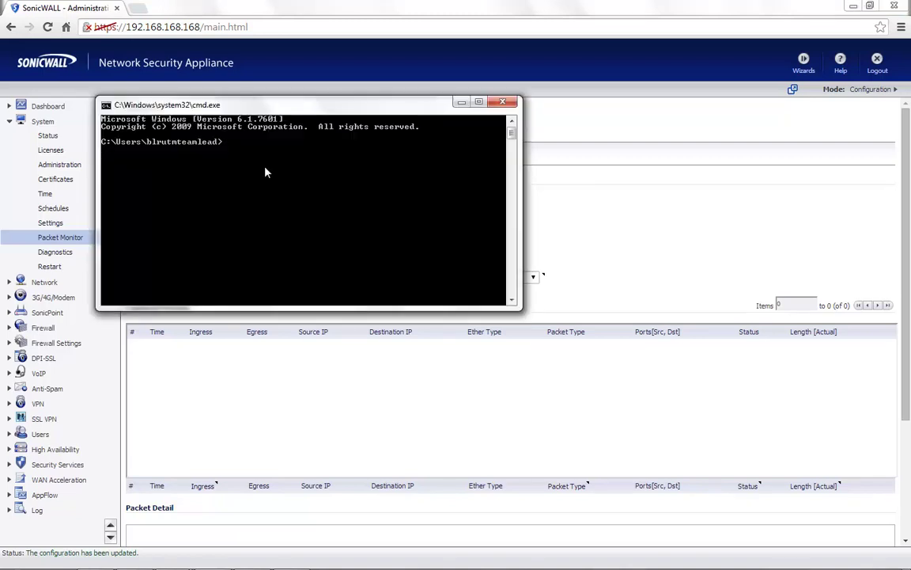
pyautogui.write('ping sonicwall.com')
pyautogui.press('Return')
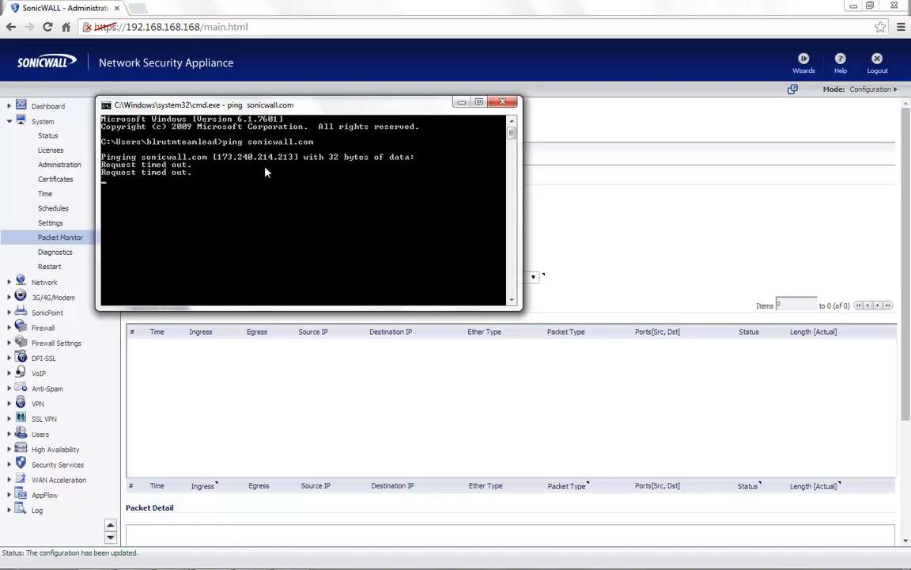
# Refresh the captured packets and pick out the first ICMP packet marked DROPPED
pyautogui.click(461, 101)
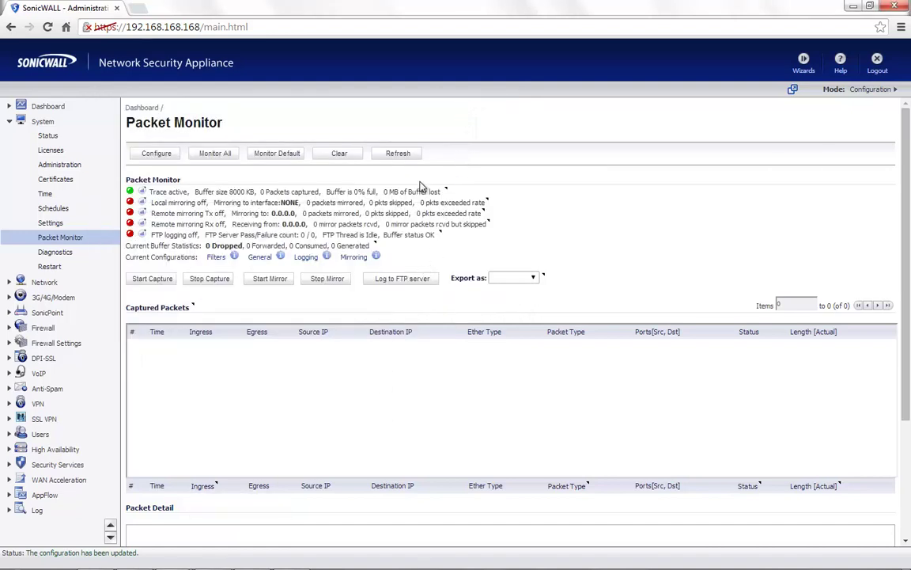
pyautogui.click(405, 156)
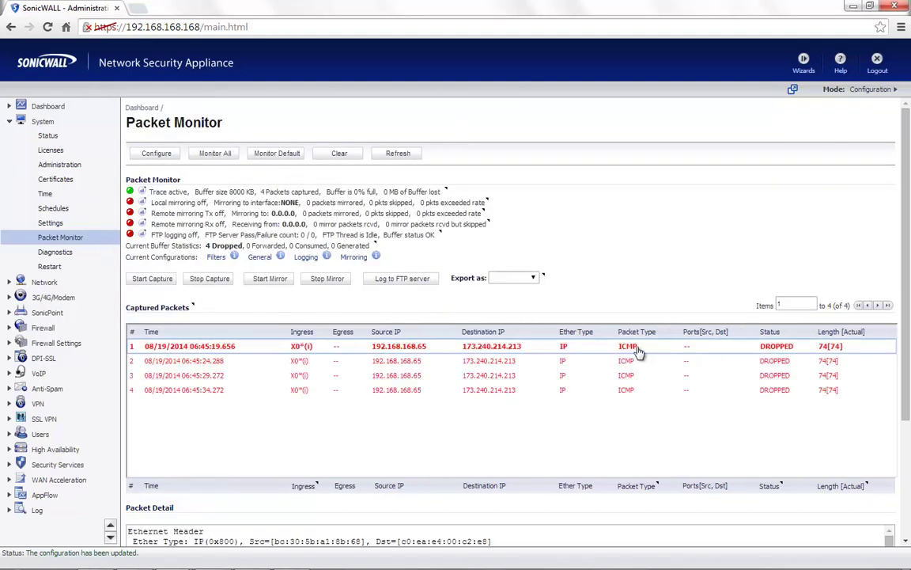
pyautogui.doubleClick(627, 348)
pyautogui.doubleClick(777, 348)
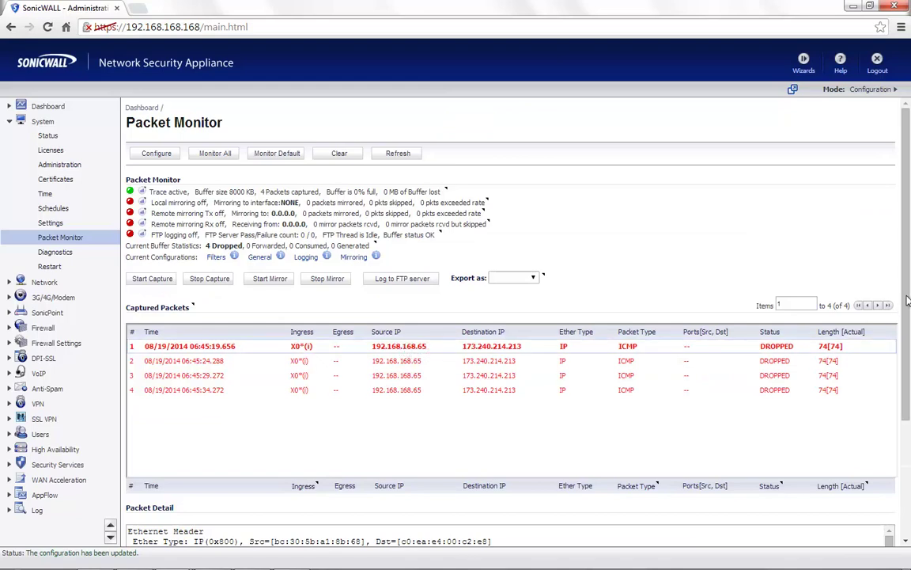
# Read Drop Code 39 and Module Id 26, then note firmware 5.8.1.15-51o on Status
pyautogui.scroll(-2, 908, 295)
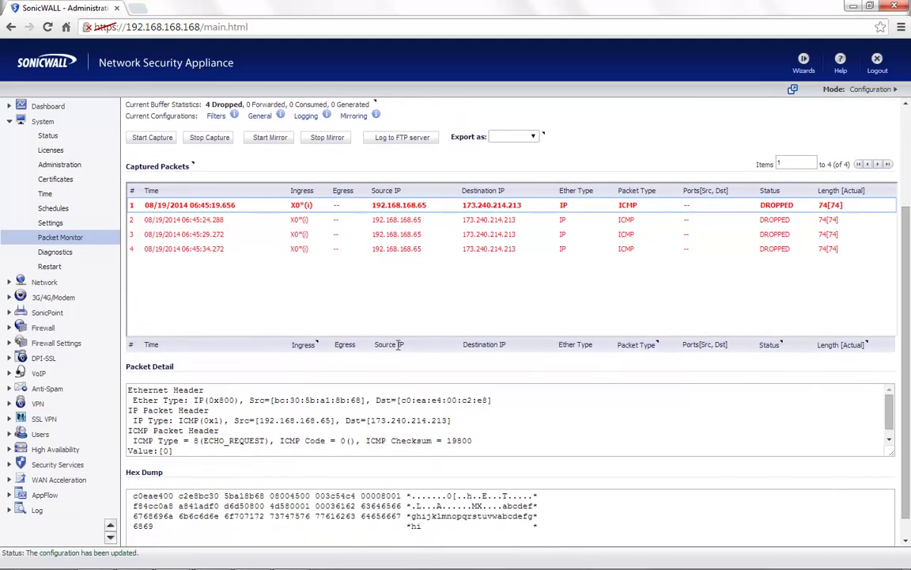
pyautogui.doubleClick(182, 371)
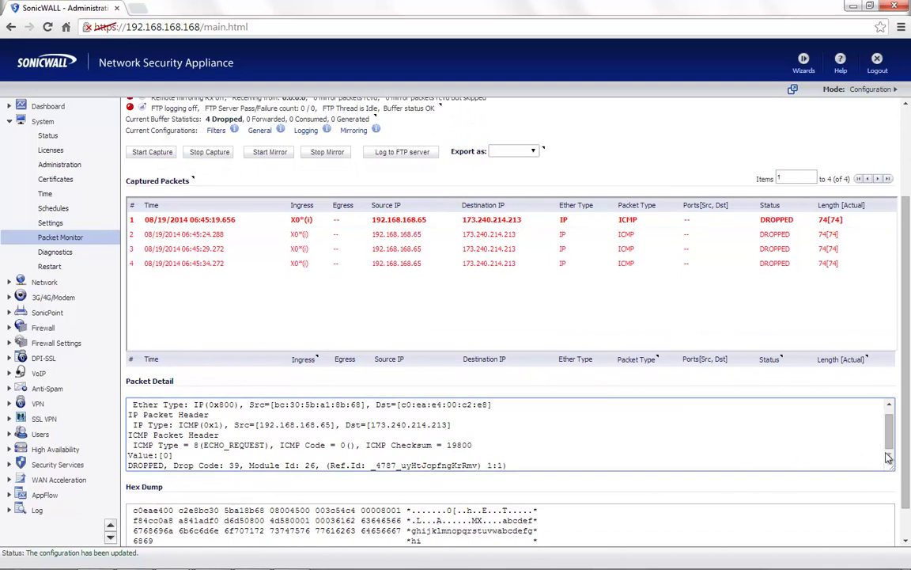
pyautogui.moveTo(173, 465); pyautogui.dragTo(317, 468)
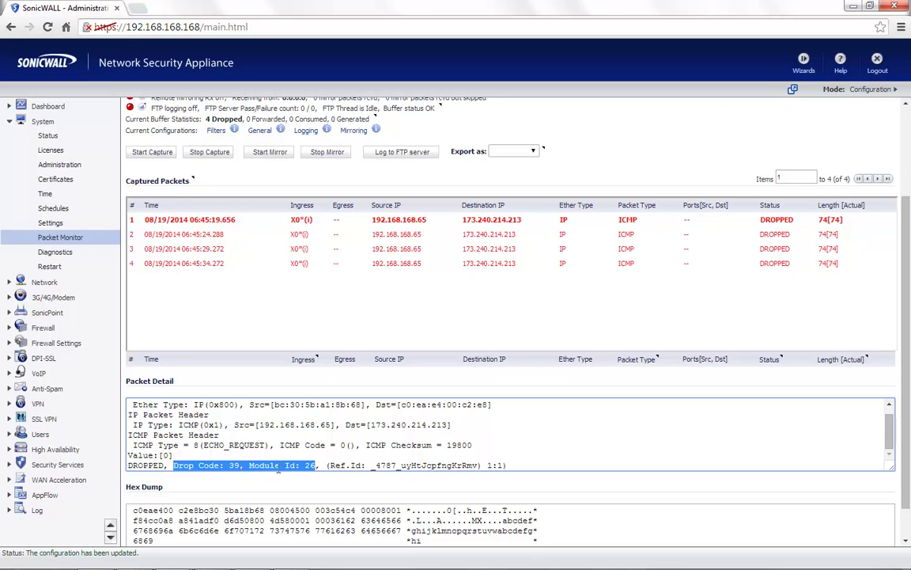
pyautogui.click(55, 137)
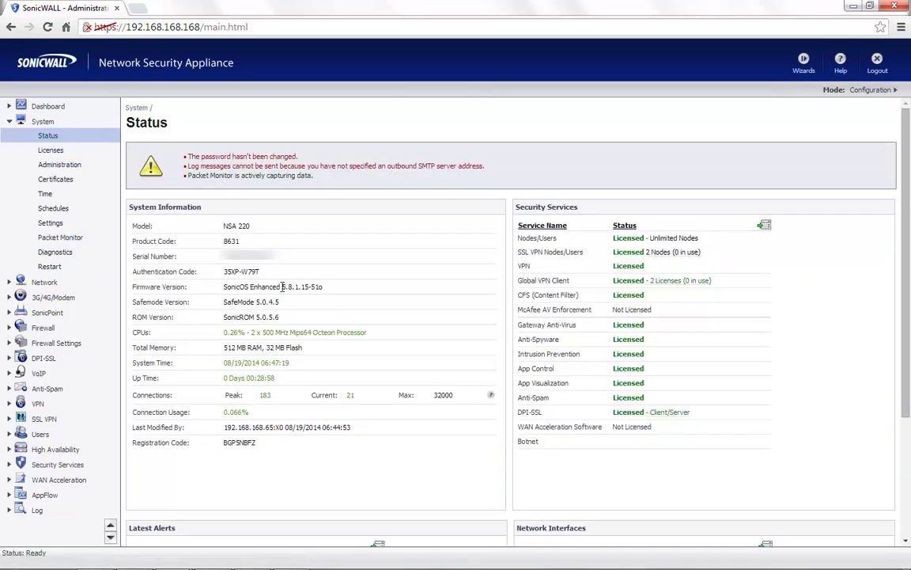
pyautogui.moveTo(282, 288); pyautogui.dragTo(326, 289)
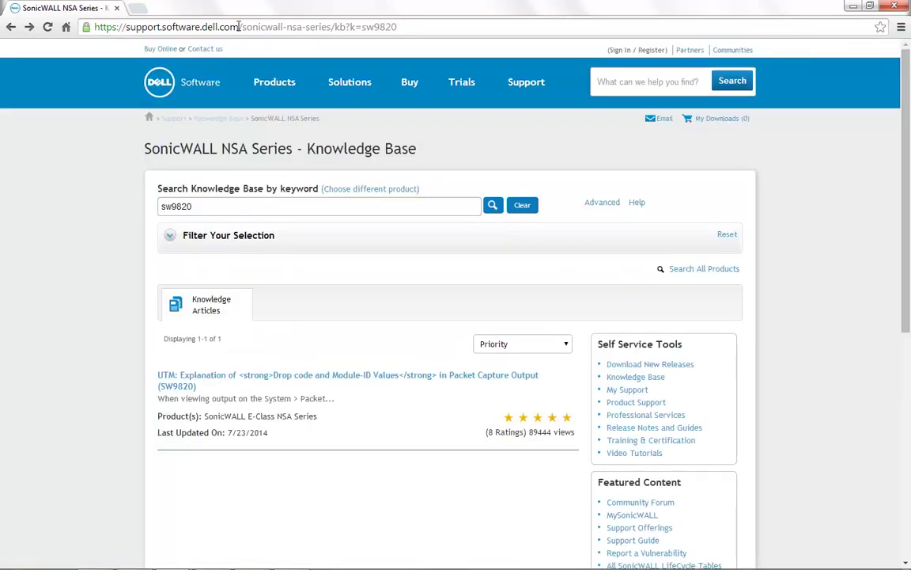
# Search the support knowledge base for 5.8.1.15 and open the SW12090 drop-code article
pyautogui.moveTo(238, 26); pyautogui.dragTo(126, 26)
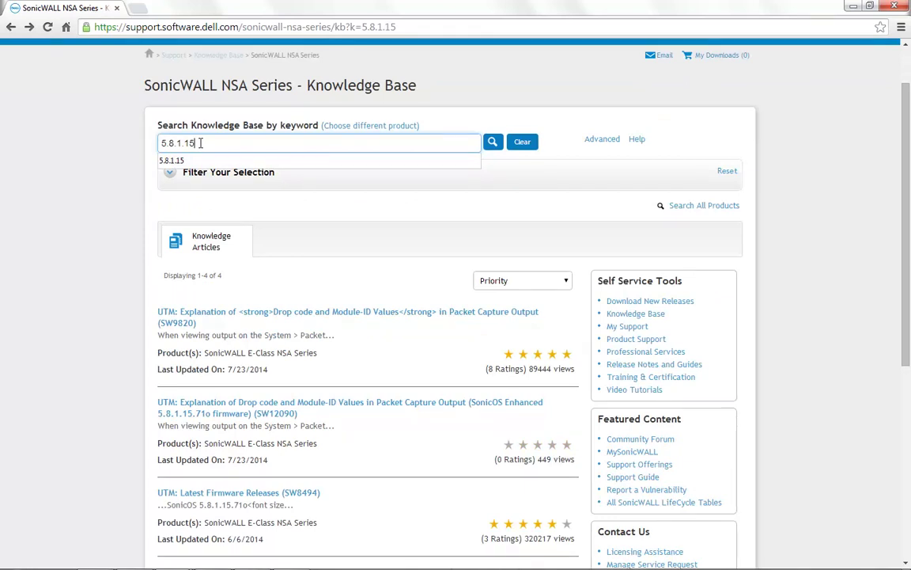
pyautogui.doubleClick(159, 143)
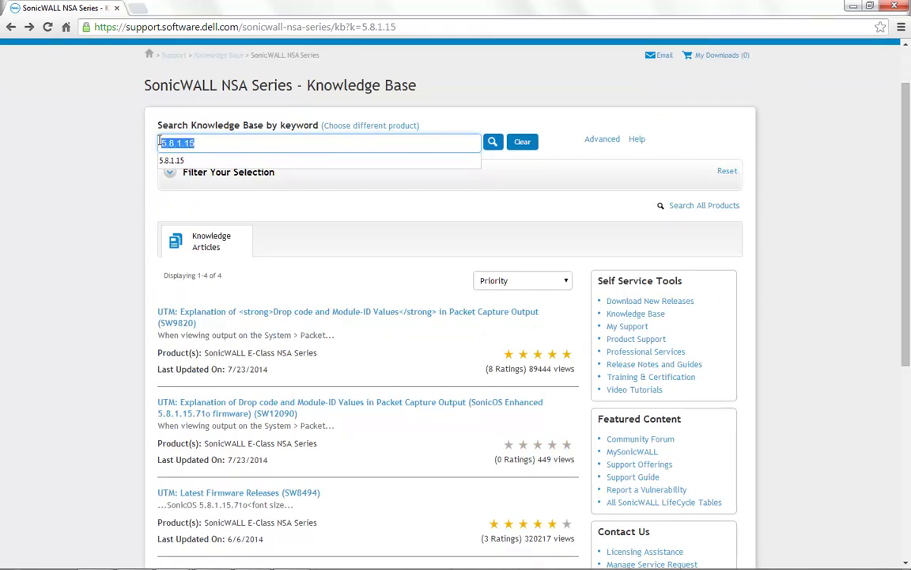
pyautogui.click(227, 145)
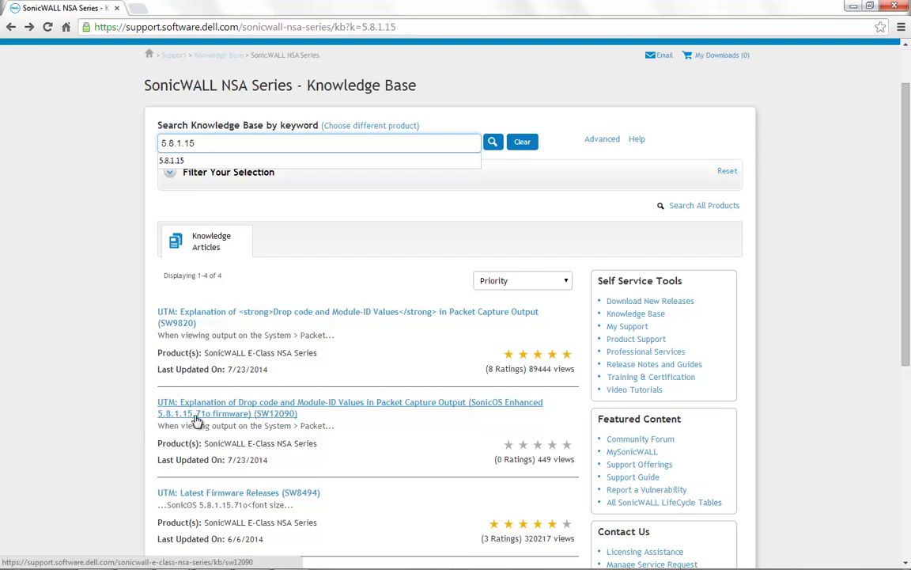
pyautogui.click(303, 408)
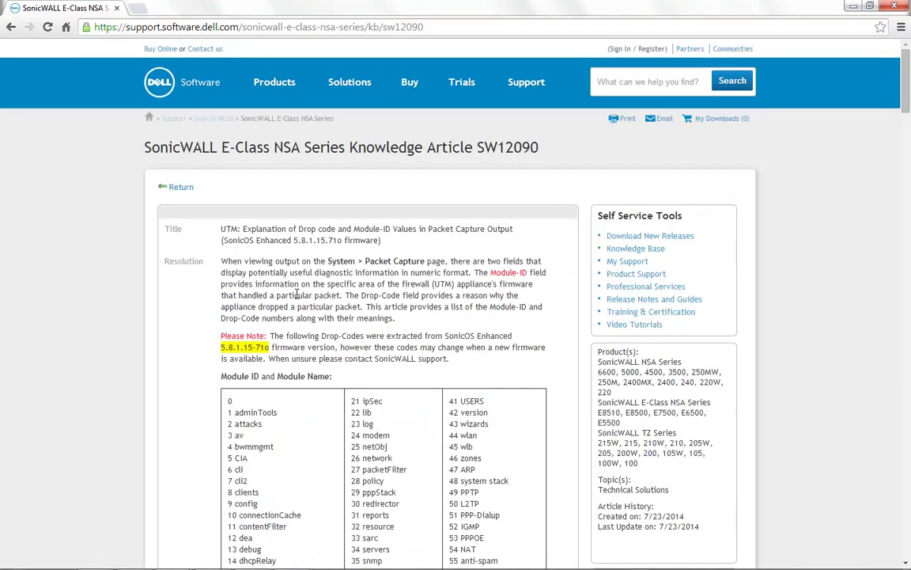
# Find module 26 (network) and drop code 39 (Enforced firewall rule) in the article's tables
pyautogui.scroll(-3, 297, 294)
pyautogui.scroll(-3, 297, 299)
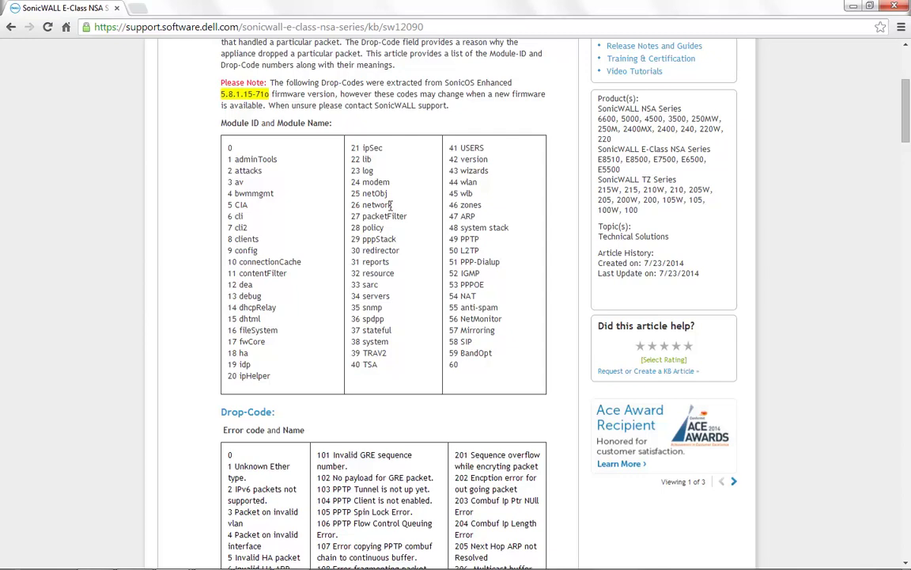
pyautogui.moveTo(393, 204); pyautogui.dragTo(350, 204)
pyautogui.scroll(-3, 312, 313)
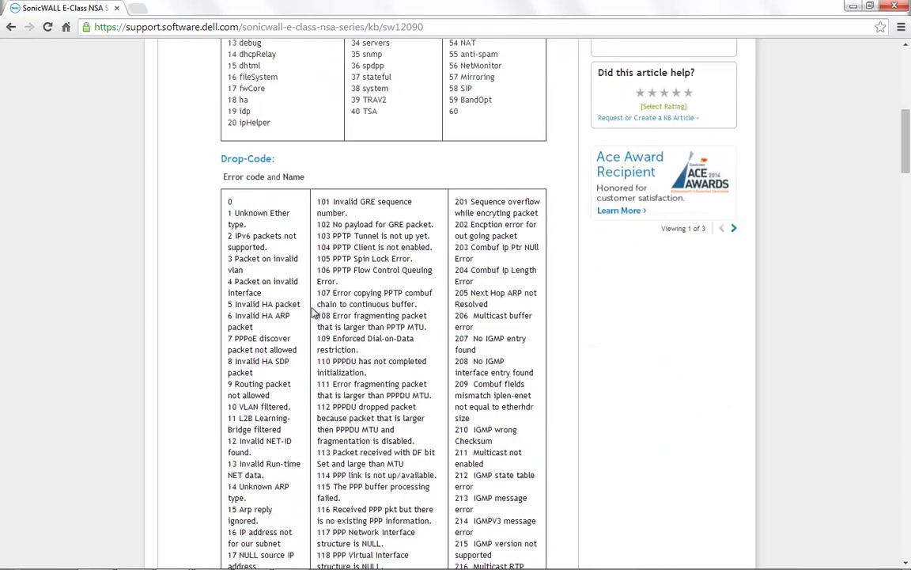
pyautogui.scroll(-6, 315, 313)
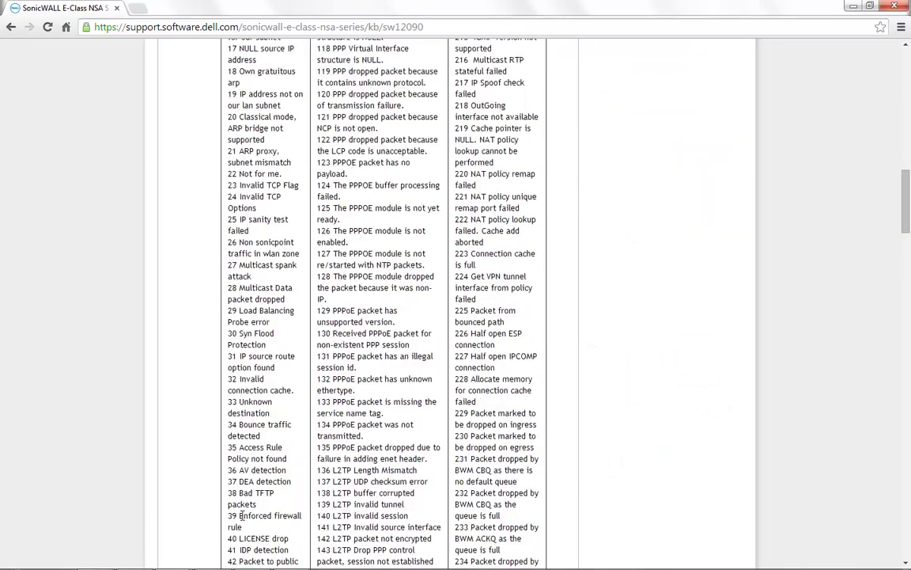
pyautogui.moveTo(227, 516); pyautogui.dragTo(252, 526)
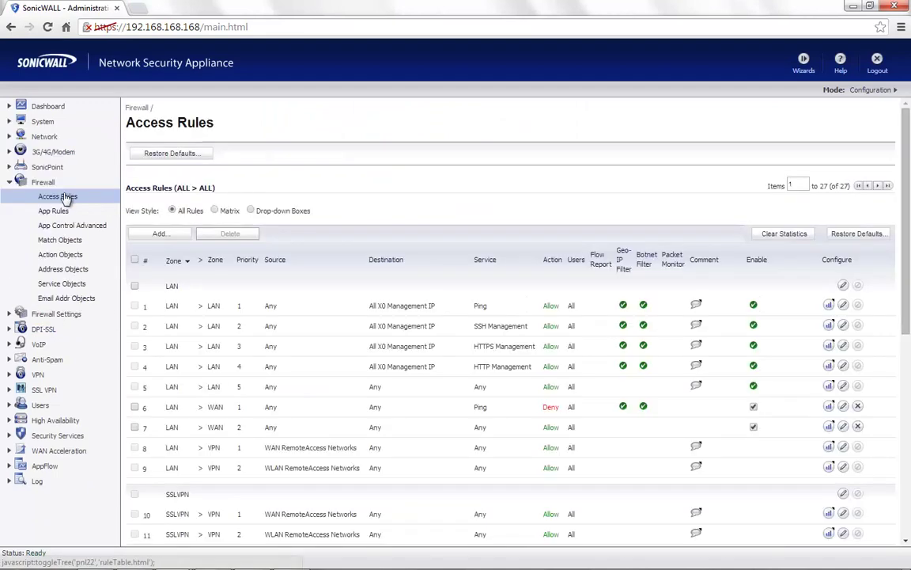
# Sort the access rules by Action and disable the LAN to WAN Ping Deny rule
pyautogui.click(67, 198)
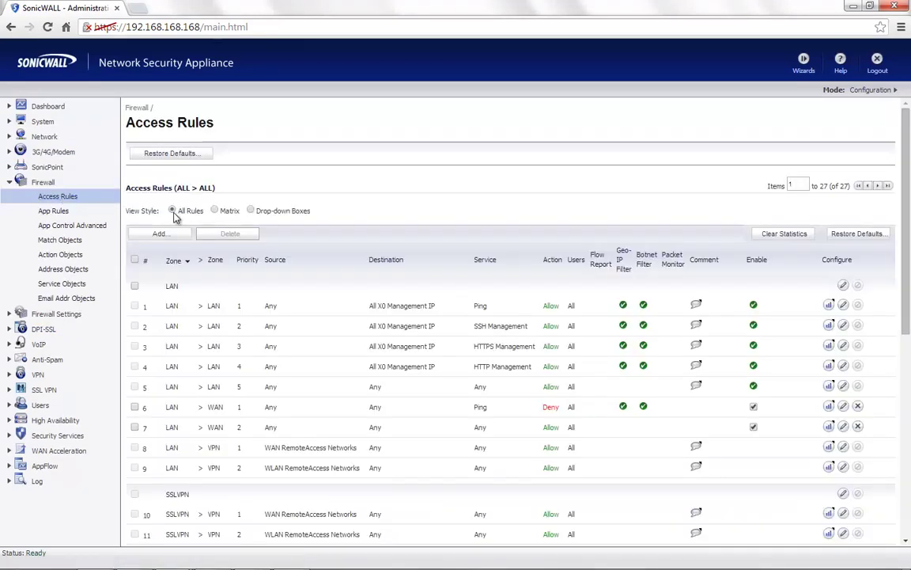
pyautogui.click(553, 260)
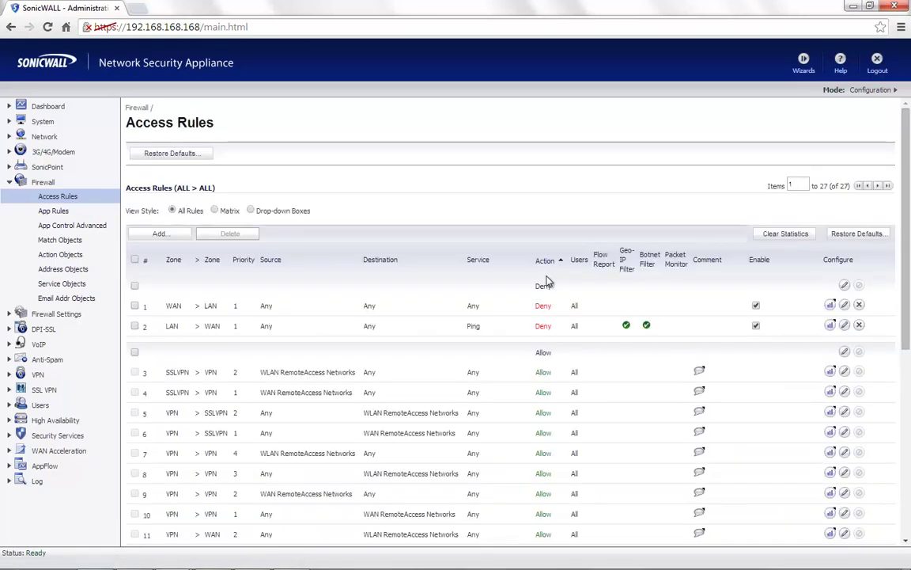
pyautogui.moveTo(178, 325); pyautogui.dragTo(389, 326)
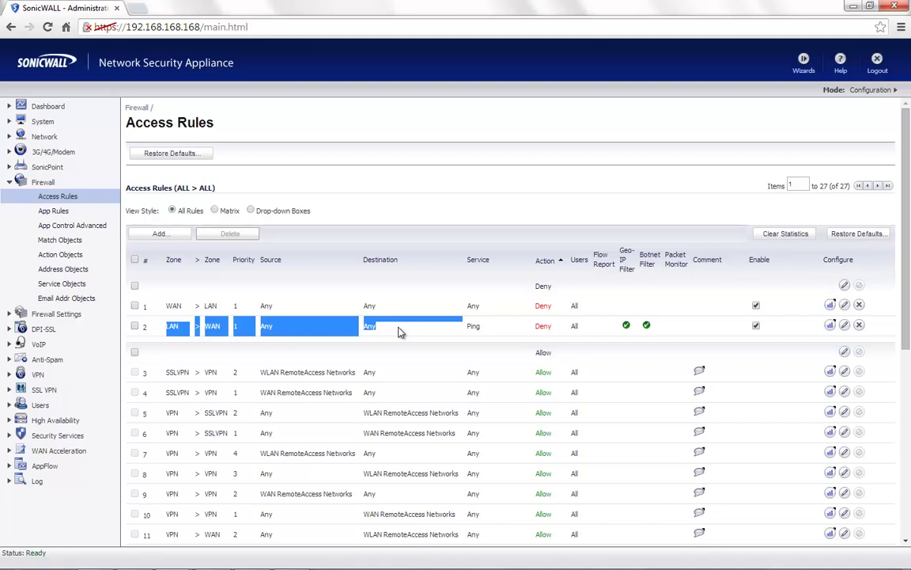
pyautogui.doubleClick(473, 326)
pyautogui.doubleClick(543, 326)
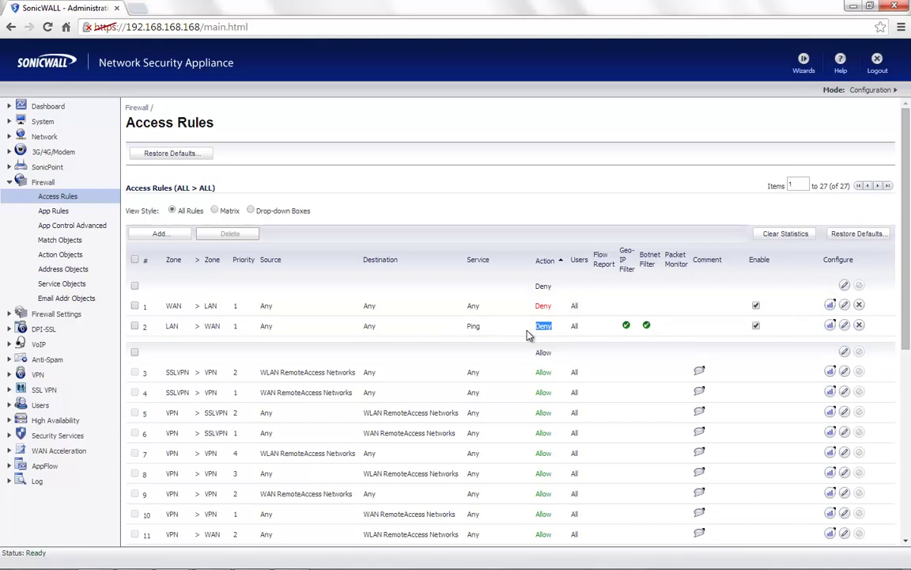
pyautogui.click(755, 325)
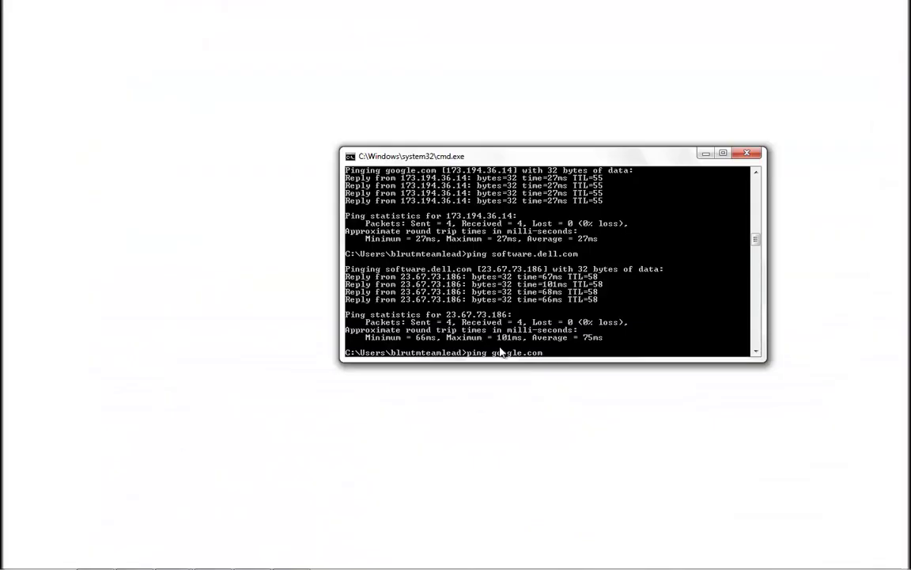
# Run ping google.com and confirm it now gets replies with 0% loss
pyautogui.press('Return')
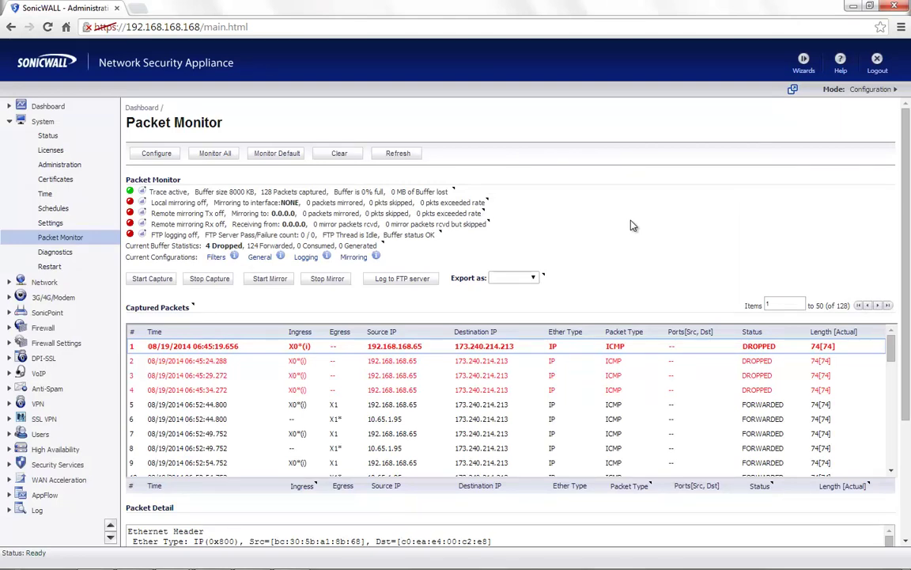
pyautogui.click(756, 417)
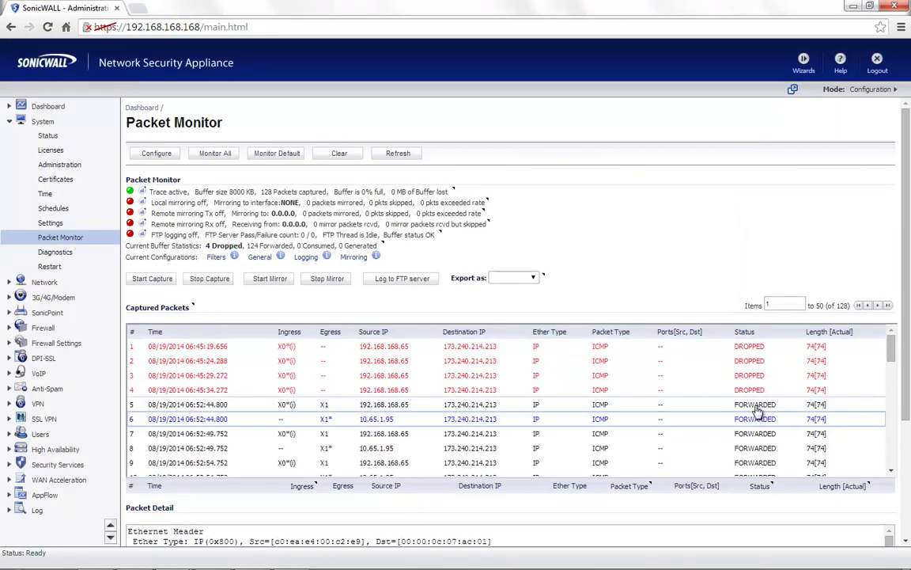
pyautogui.click(757, 435)
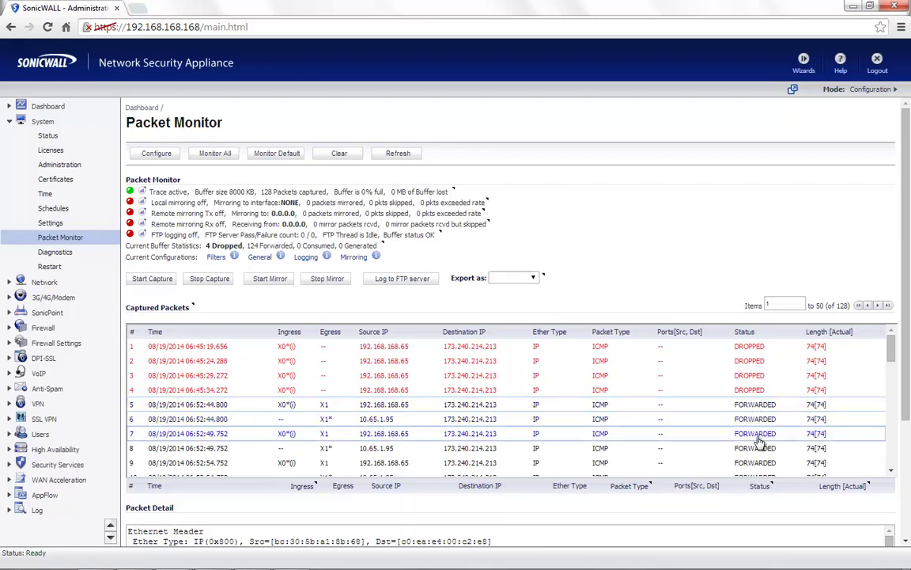